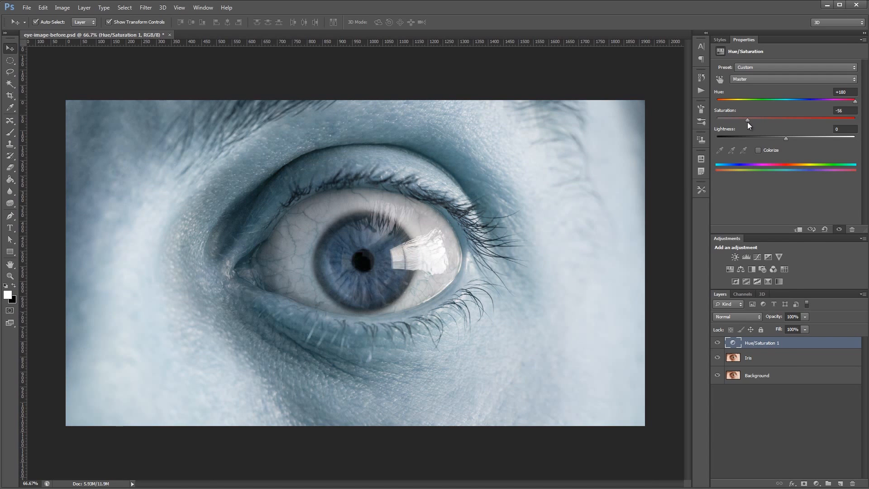
# - Clip the Hue/Saturation 1 adjustment to the Iris layer and add a layer mask to Iris
pyautogui.click(715, 287)
pyautogui.click(770, 358)
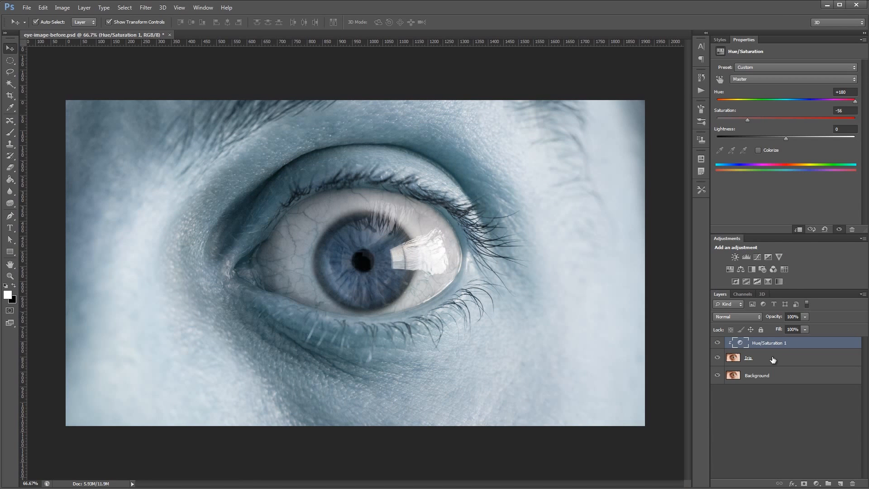
pyautogui.click(805, 483)
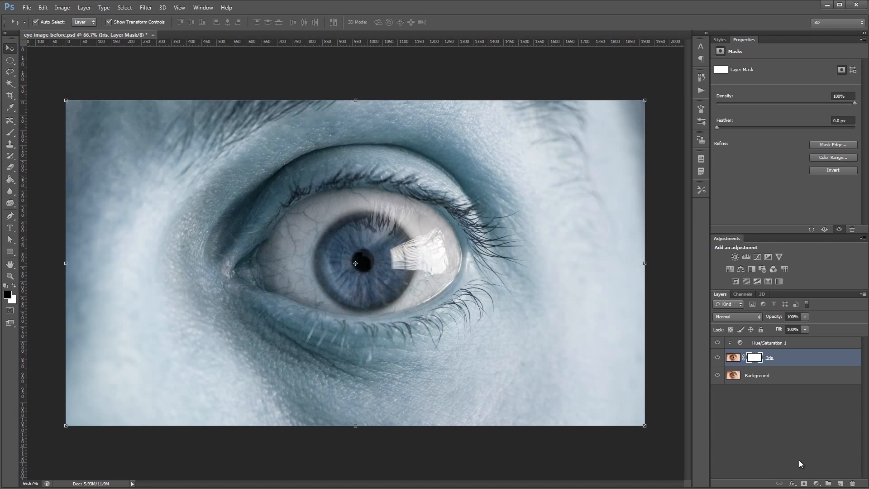
# - Invert the Iris layer mask to black and paint white over the iris with the Brush tool to apply the blue colour
pyautogui.hotkey('ctrl', 'i')
pyautogui.press('b')
pyautogui.press('x')
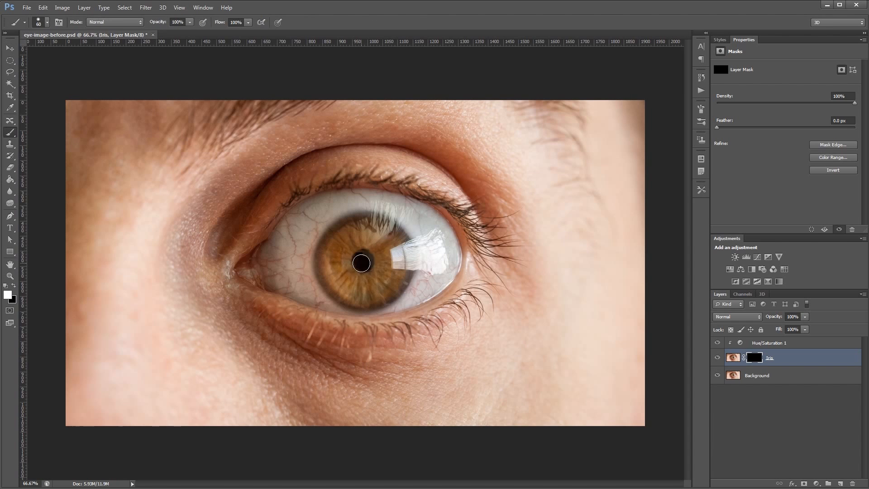
pyautogui.moveTo(364, 261)
pyautogui.mouseDown()
pyautogui.moveTo(346, 263)
pyautogui.moveTo(362, 241)
pyautogui.moveTo(386, 264)
pyautogui.moveTo(356, 277)
pyautogui.moveTo(355, 245)
pyautogui.moveTo(369, 265)
pyautogui.moveTo(356, 244)
pyautogui.moveTo(352, 280)
pyautogui.moveTo(365, 265)
pyautogui.moveTo(338, 328)
pyautogui.moveTo(311, 331)
pyautogui.moveTo(364, 347)
pyautogui.mouseUp()
pyautogui.press('x')
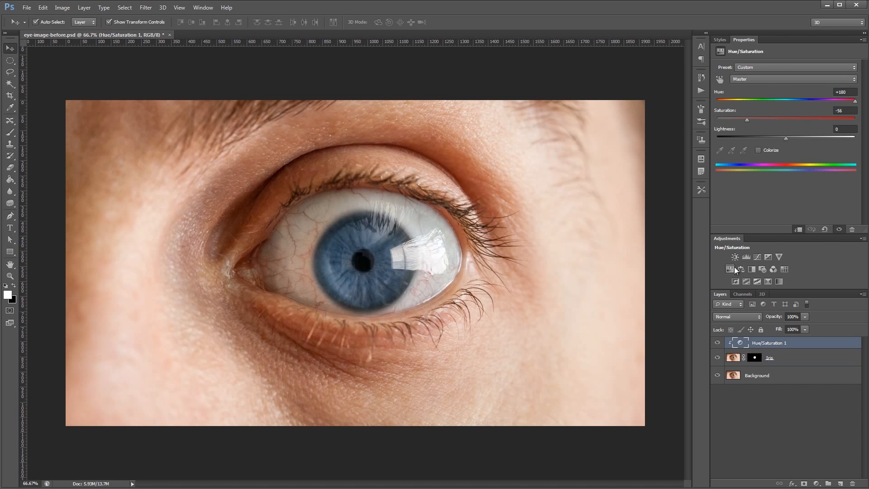
# - Add a Levels adjustment with input levels 17 and 173, and clip it to the layers below
pyautogui.click(747, 256)
pyautogui.moveTo(734, 133); pyautogui.dragTo(741, 133)
pyautogui.moveTo(850, 133); pyautogui.dragTo(812, 134)
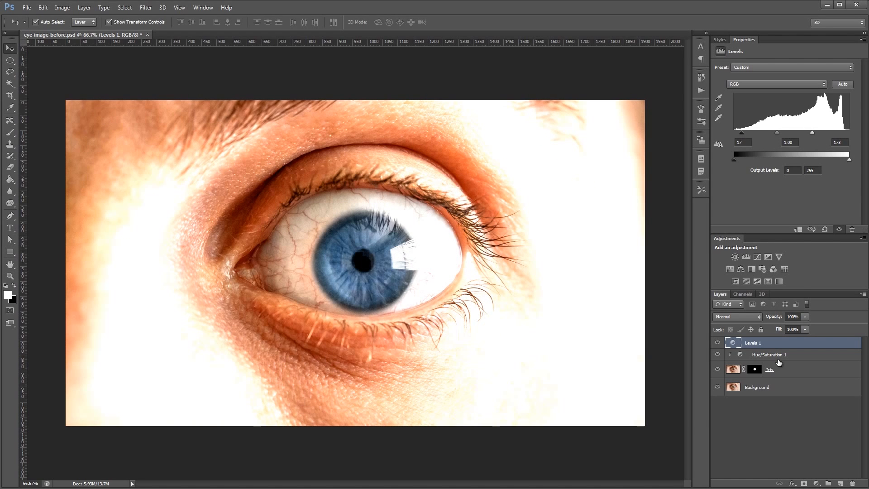
pyautogui.rightClick(780, 344)
pyautogui.click(702, 288)
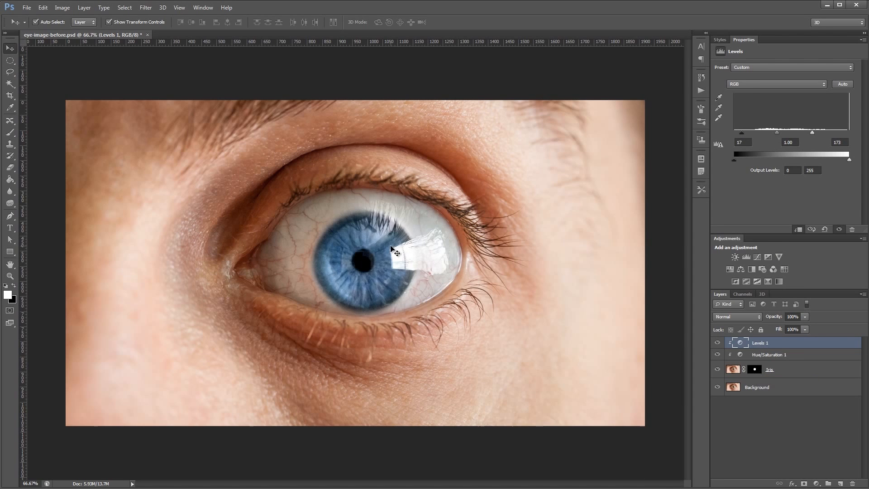
# - Set Hue/Saturation 1 to Hue +21 and Saturation -68, and hide both adjustment layers
pyautogui.click(795, 356)
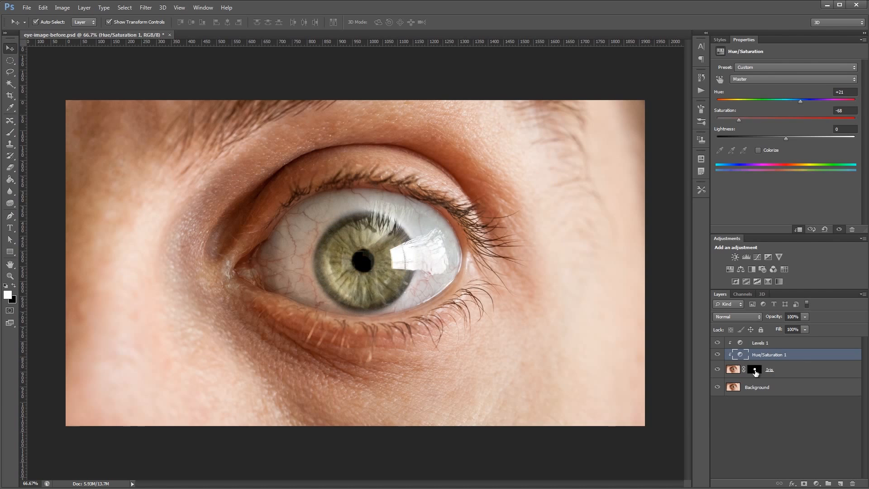
pyautogui.click(754, 369)
pyautogui.moveTo(717, 343); pyautogui.dragTo(718, 355)
# - Add a Gradient Overlay to the Iris layer and adjust its gradient, blend mode, scale, position over the pupil and opacity
pyautogui.doubleClick(797, 370)
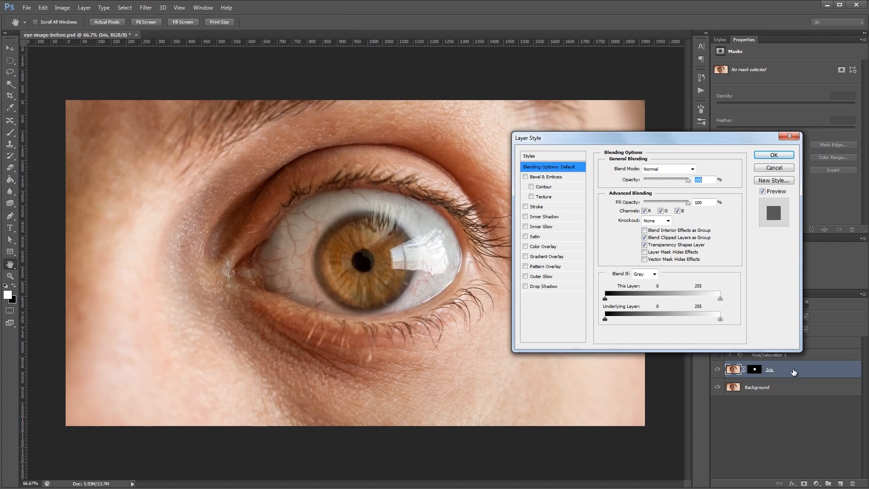
pyautogui.click(546, 257)
pyautogui.click(657, 200)
pyautogui.click(650, 217)
pyautogui.click(686, 190)
pyautogui.click(667, 204)
pyautogui.click(652, 169)
pyautogui.click(655, 395)
pyautogui.moveTo(669, 230); pyautogui.dragTo(648, 232)
pyautogui.moveTo(372, 267)
pyautogui.mouseDown()
pyautogui.moveTo(398, 293)
pyautogui.moveTo(369, 261)
pyautogui.mouseUp()
pyautogui.moveTo(687, 179)
pyautogui.mouseDown()
pyautogui.moveTo(664, 180)
pyautogui.moveTo(680, 181)
pyautogui.mouseUp()
# - Change the Iris overlay to a different gradient and blend mode, readjust its scale and opacity, and accept the layer style
pyautogui.click(686, 190)
pyautogui.click(676, 204)
pyautogui.click(690, 204)
pyautogui.click(657, 169)
pyautogui.click(650, 284)
pyautogui.moveTo(647, 231); pyautogui.dragTo(655, 231)
pyautogui.moveTo(679, 180); pyautogui.dragTo(659, 183)
pyautogui.press('Return')
pyautogui.click(665, 221)
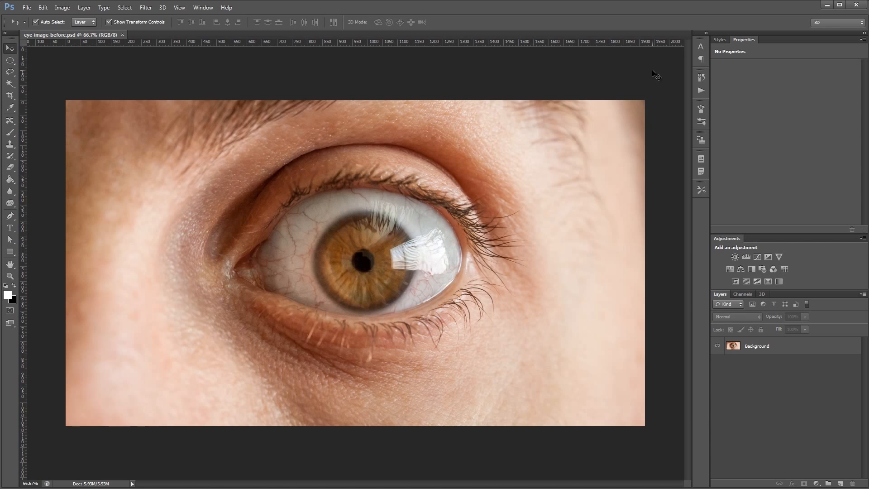
# - Duplicate the Background layer and name the copy Iris
pyautogui.click(782, 346)
pyautogui.rightClick(783, 346)
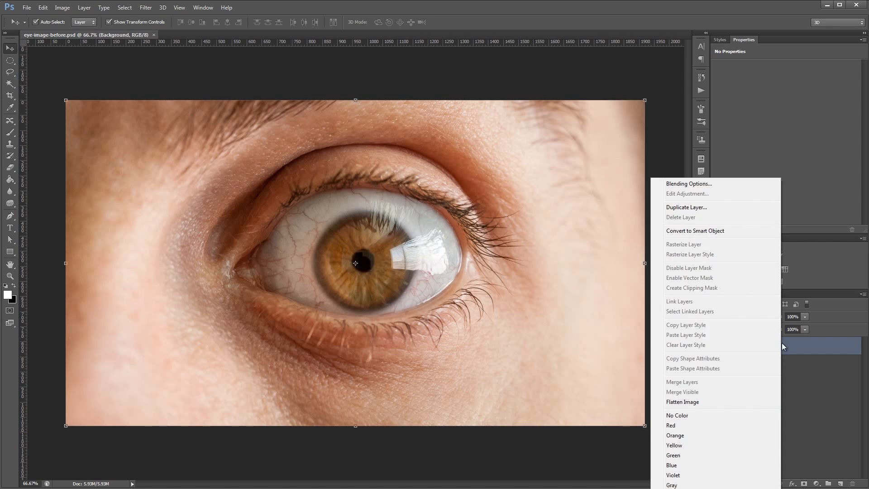
pyautogui.click(715, 207)
pyautogui.write('Iris')
pyautogui.press('Return')
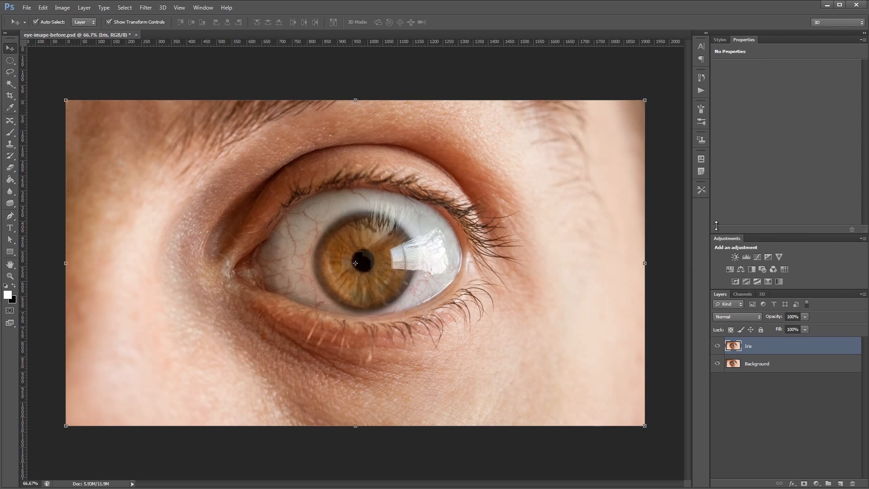
# - Add a Hue/Saturation adjustment with Hue +180 and Saturation -56, and clip it to the Iris layer
pyautogui.click(731, 269)
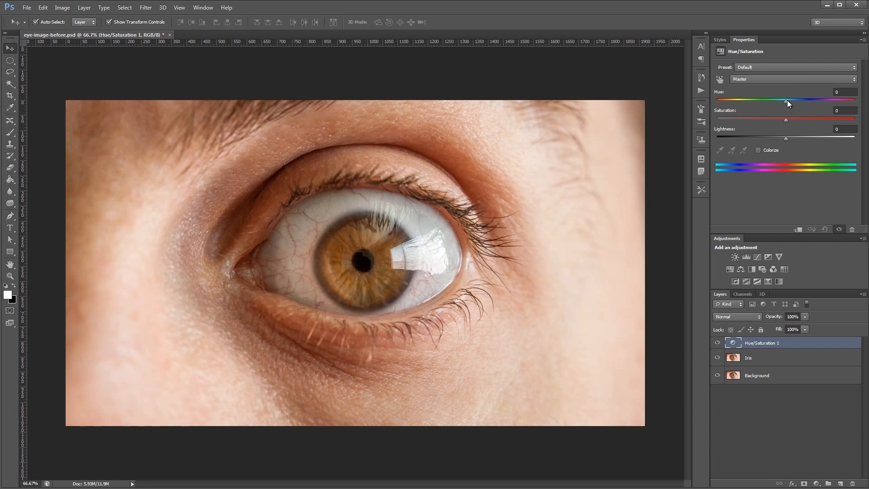
pyautogui.moveTo(787, 100); pyautogui.dragTo(858, 100)
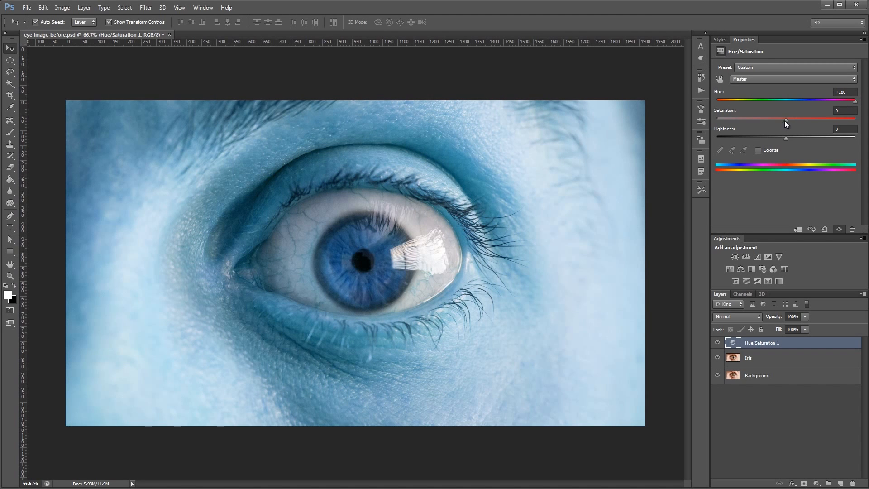
pyautogui.moveTo(786, 118); pyautogui.dragTo(760, 121)
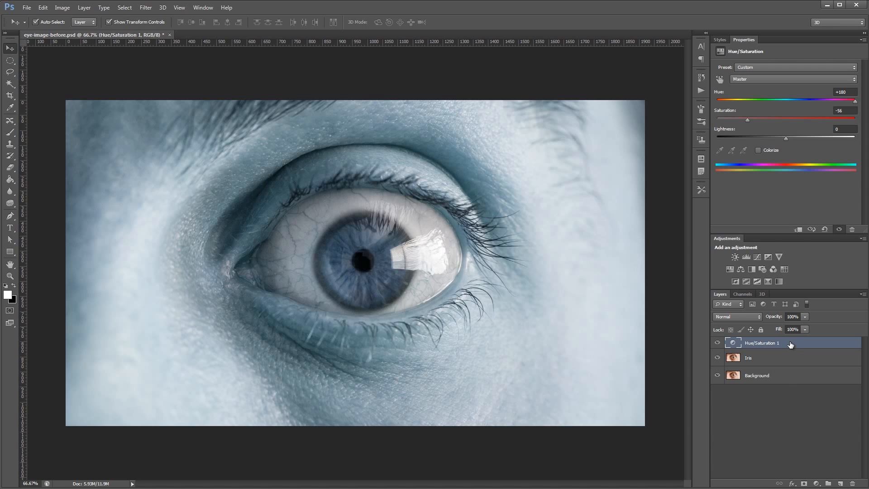
pyautogui.rightClick(791, 345)
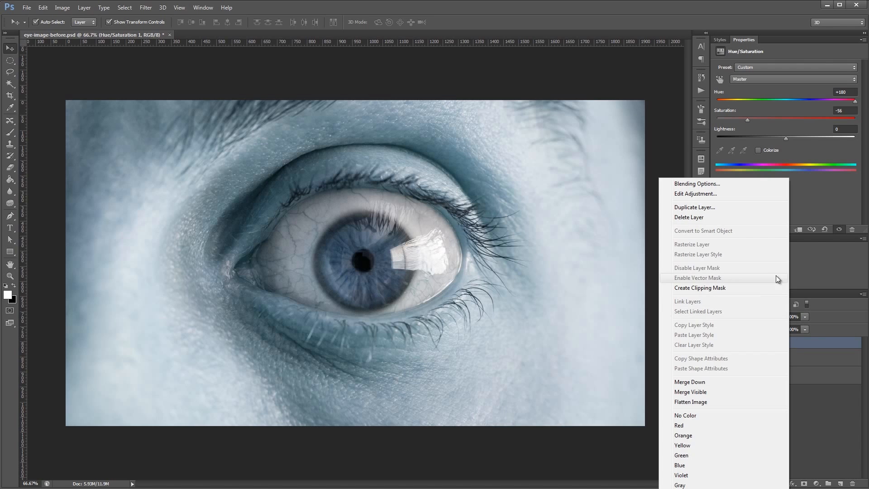
pyautogui.click(717, 288)
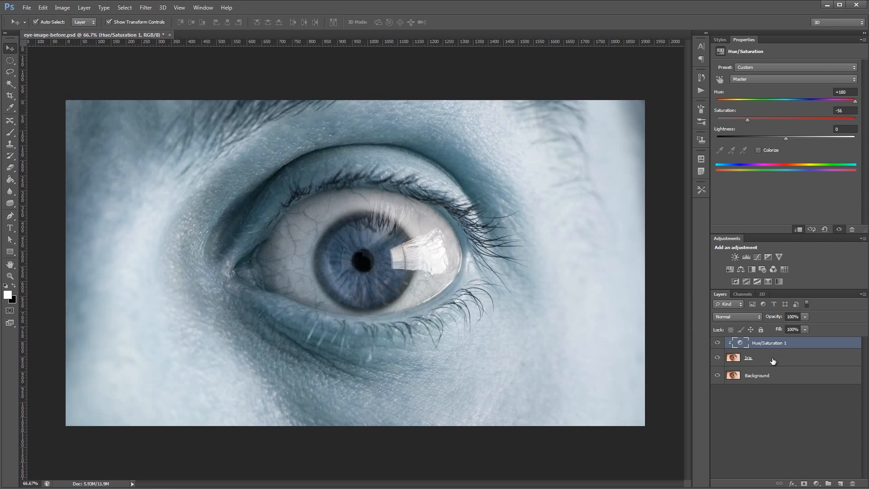
# - Add a layer mask to the Iris layer and fill it with black using the Paint Bucket
pyautogui.click(772, 360)
pyautogui.moveTo(772, 360); pyautogui.dragTo(804, 484)
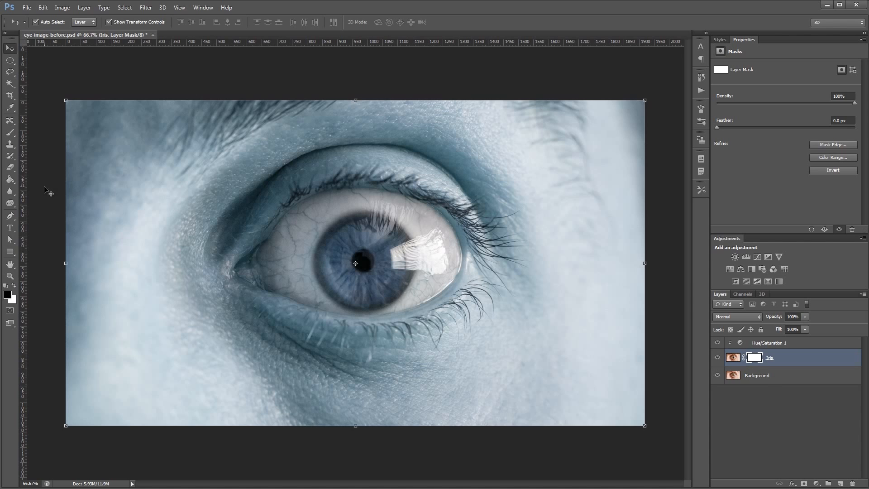
pyautogui.click(10, 179)
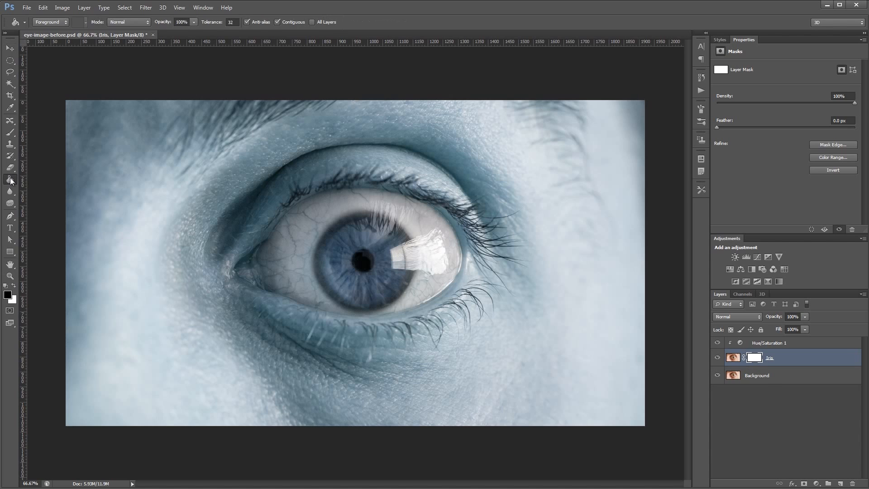
pyautogui.click(367, 269)
# - Paint white over the iris on the Iris layer mask with the brush enlarged to 200
pyautogui.press('b')
pyautogui.press('x')
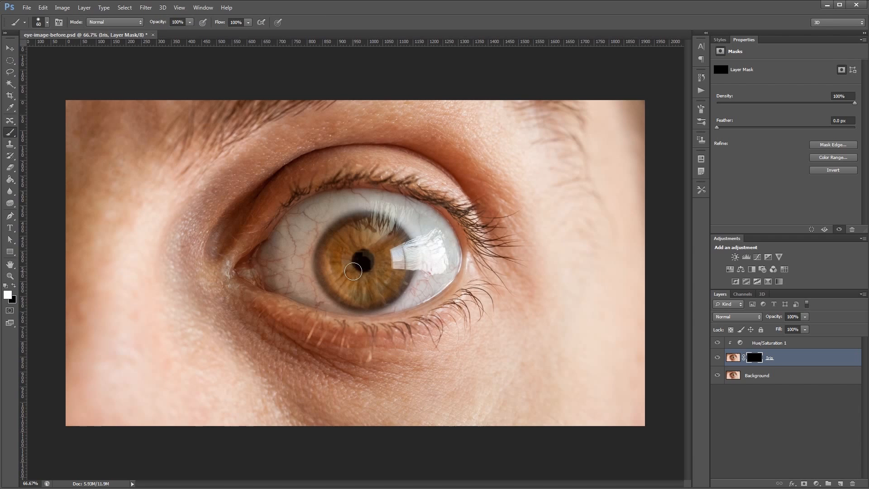
pyautogui.press(']')
pyautogui.press(']')
pyautogui.press(']')
pyautogui.press(']')
pyautogui.press(']')
pyautogui.press(']')
pyautogui.press(']')
pyautogui.press(']')
pyautogui.moveTo(361, 259)
pyautogui.mouseDown()
pyautogui.moveTo(380, 269)
pyautogui.moveTo(368, 281)
pyautogui.moveTo(354, 279)
pyautogui.moveTo(345, 260)
pyautogui.moveTo(369, 241)
pyautogui.moveTo(385, 259)
pyautogui.moveTo(375, 278)
pyautogui.moveTo(362, 281)
pyautogui.moveTo(342, 263)
pyautogui.moveTo(355, 245)
pyautogui.moveTo(346, 249)
pyautogui.moveTo(386, 247)
pyautogui.moveTo(385, 264)
pyautogui.moveTo(368, 265)
pyautogui.moveTo(371, 248)
pyautogui.moveTo(357, 244)
pyautogui.moveTo(367, 237)
pyautogui.moveTo(388, 255)
pyautogui.moveTo(388, 274)
pyautogui.moveTo(369, 285)
pyautogui.moveTo(351, 279)
pyautogui.moveTo(344, 253)
pyautogui.moveTo(365, 263)
pyautogui.moveTo(357, 323)
pyautogui.moveTo(358, 305)
pyautogui.mouseUp()
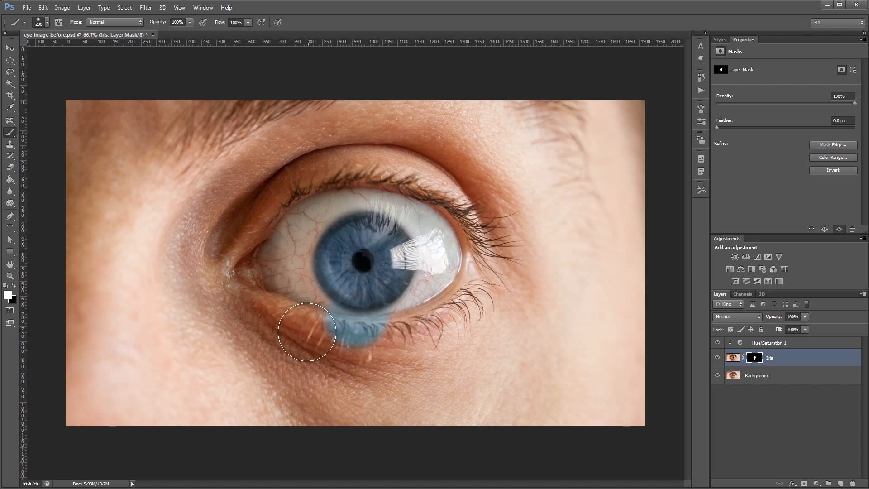
# - Paint black on the Iris mask below the eye to remove the blue spill from the lower eyelid
pyautogui.press('x')
pyautogui.moveTo(330, 337)
pyautogui.mouseDown()
pyautogui.moveTo(312, 320)
pyautogui.moveTo(310, 329)
pyautogui.moveTo(347, 341)
pyautogui.moveTo(399, 334)
pyautogui.moveTo(361, 346)
pyautogui.mouseUp()
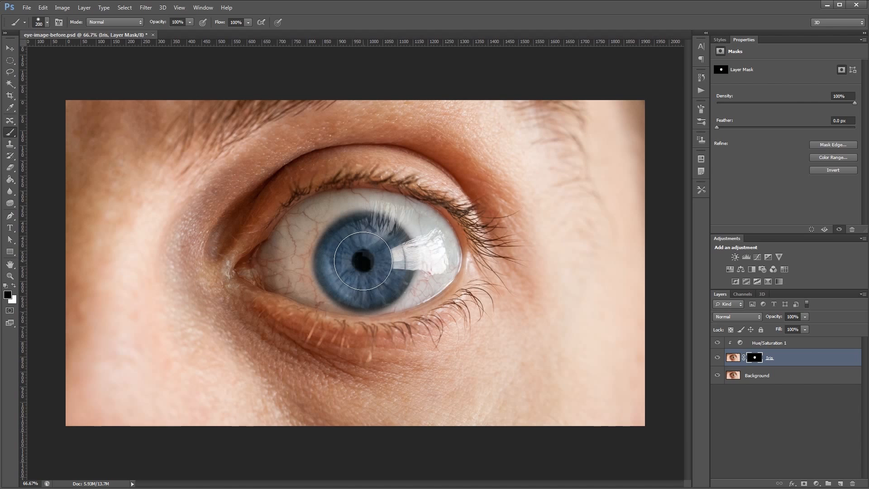
pyautogui.press('v')
# - Add a Levels adjustment above Hue/Saturation 1 with input levels 17 and 173, and clip it to the Iris layer
pyautogui.hotkey('alt', ']')
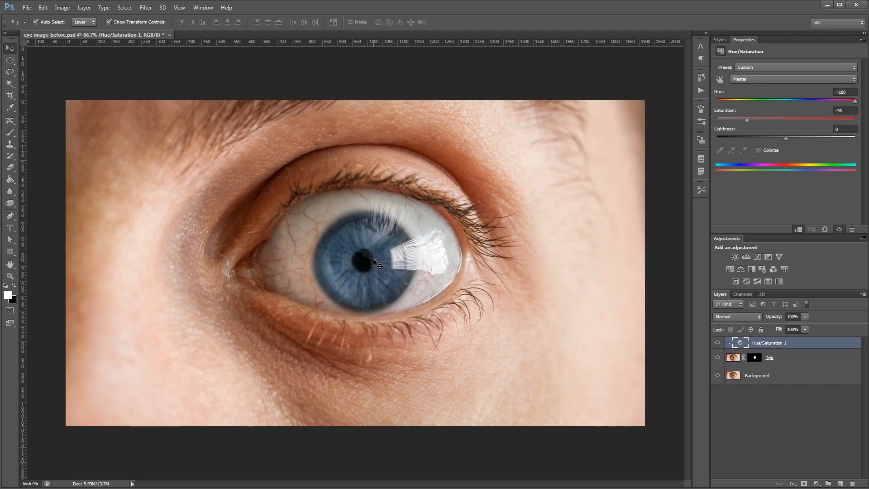
pyautogui.click(746, 257)
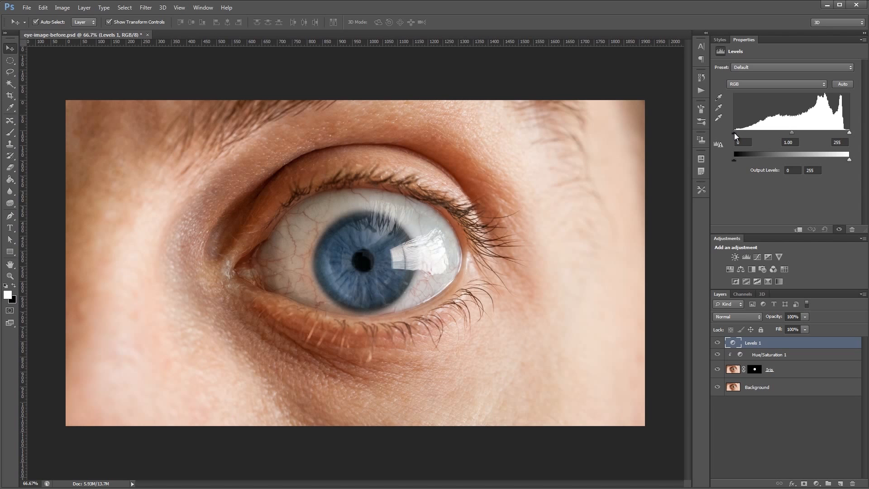
pyautogui.moveTo(734, 132); pyautogui.dragTo(743, 132)
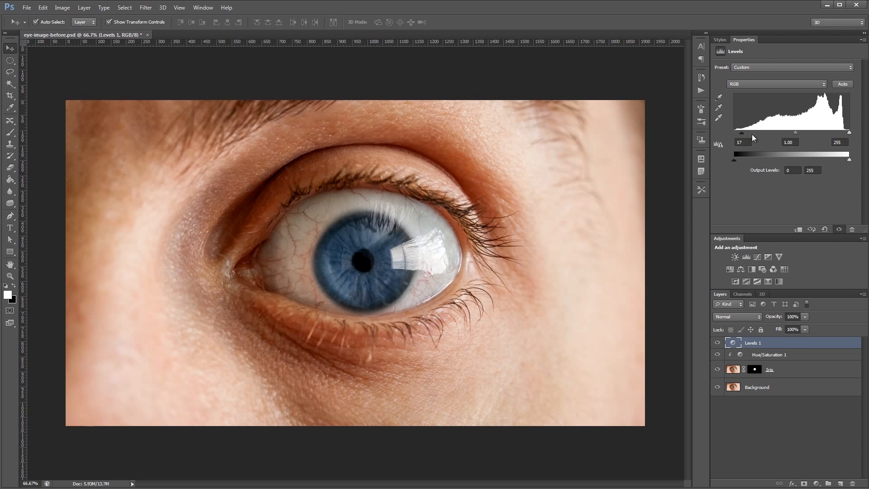
pyautogui.moveTo(852, 133); pyautogui.dragTo(812, 137)
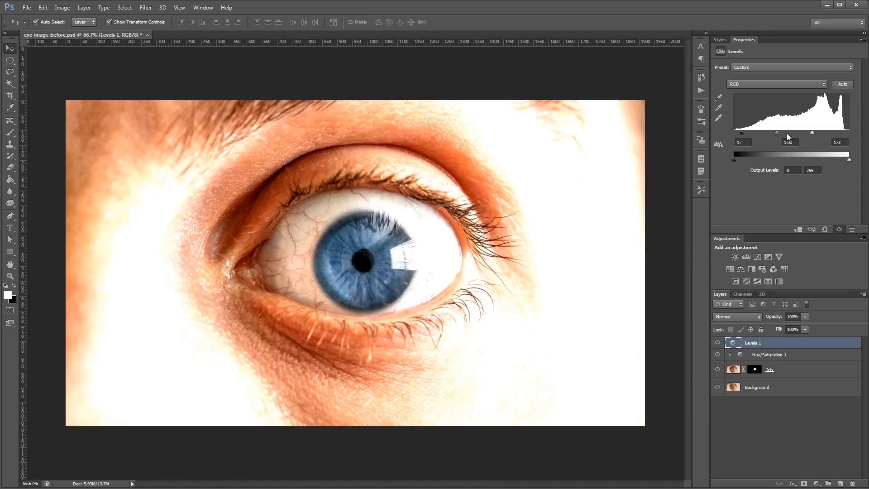
pyautogui.rightClick(779, 343)
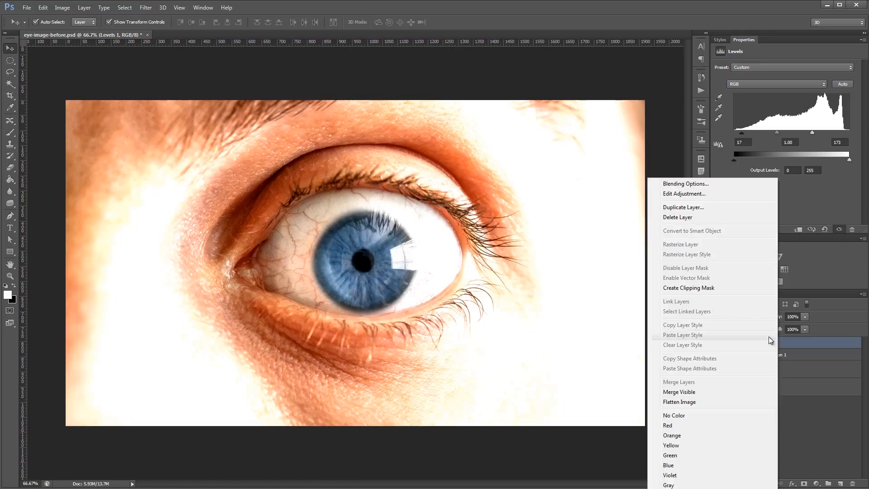
pyautogui.click(702, 288)
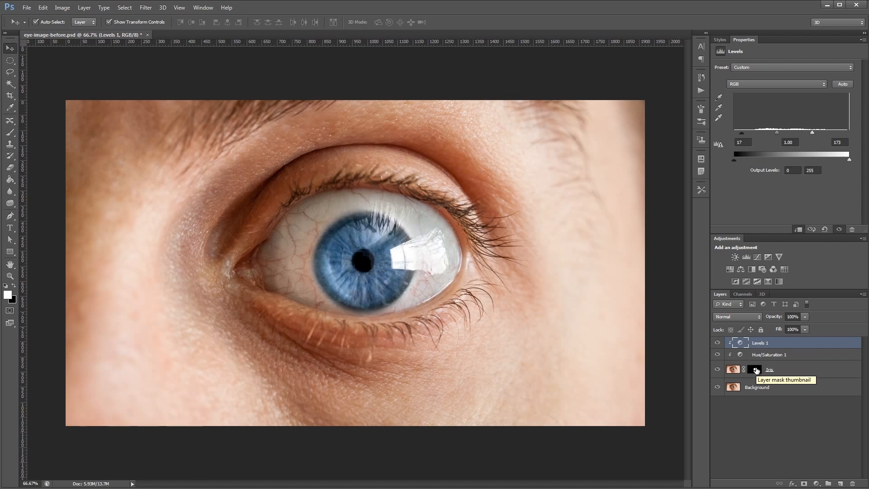
# - Compare the iris with and without the Levels 1 adjustment
pyautogui.click(719, 343)
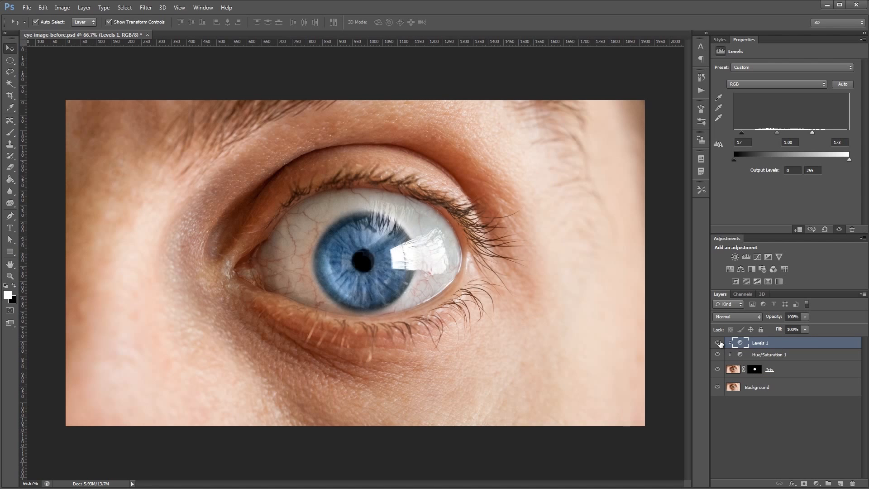
pyautogui.click(719, 343)
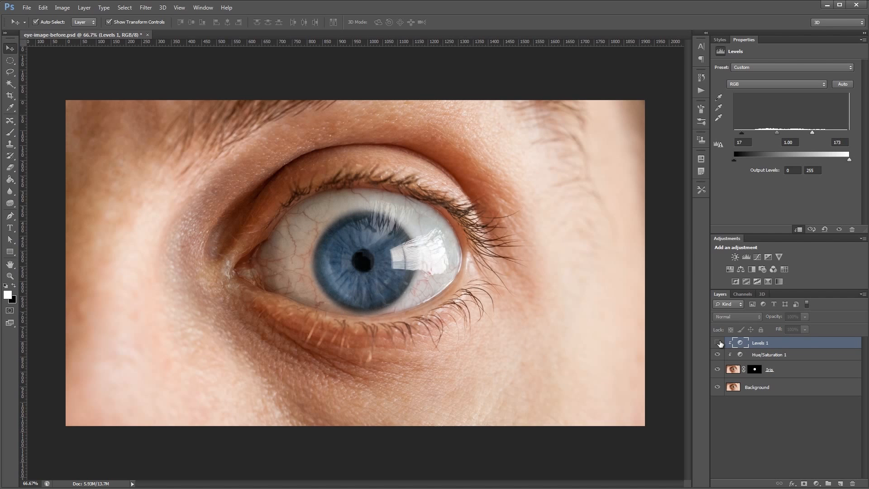
pyautogui.click(719, 343)
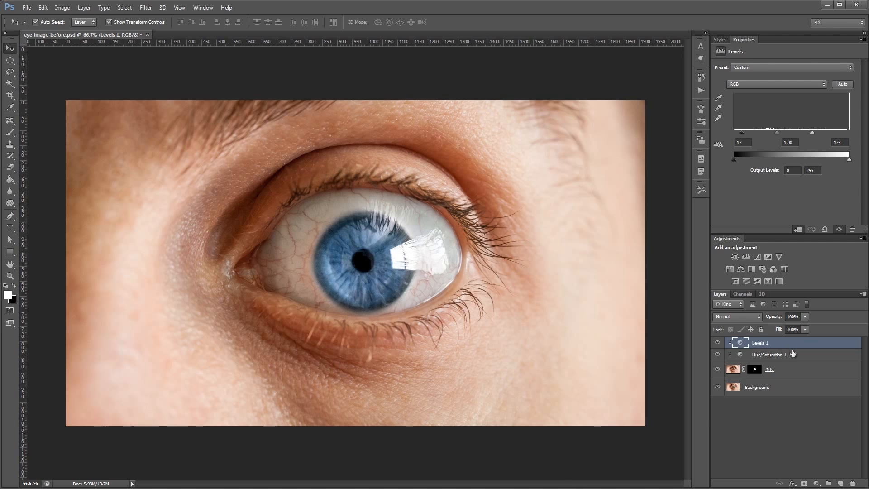
# - Set Hue/Saturation 1 to Hue +21 and Saturation -68 for a green iris, and select the Iris layer mask
pyautogui.click(793, 357)
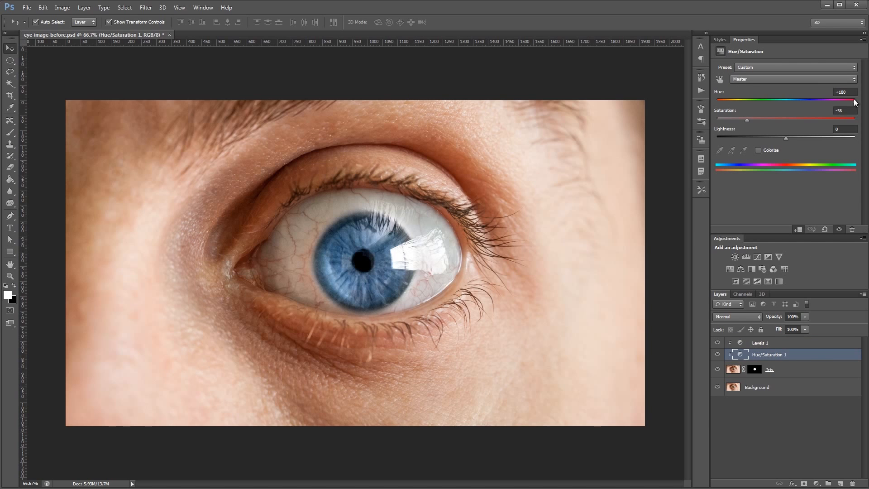
pyautogui.moveTo(790, 101); pyautogui.dragTo(801, 101)
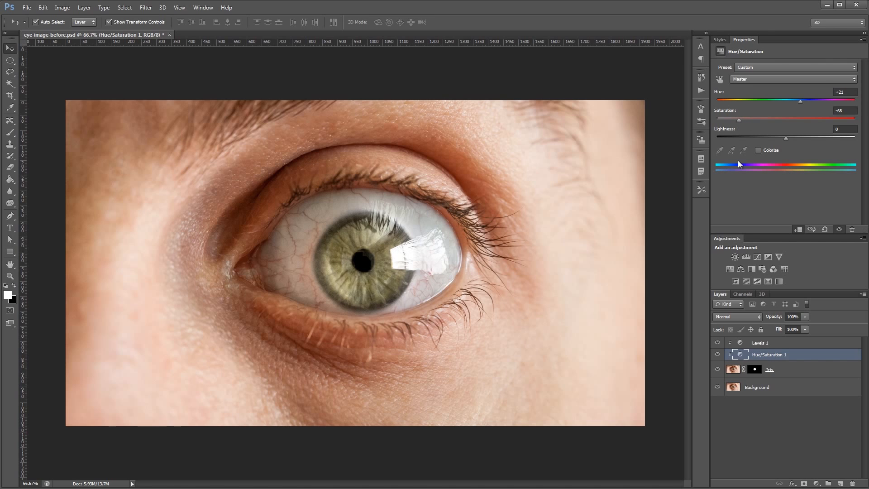
pyautogui.click(755, 369)
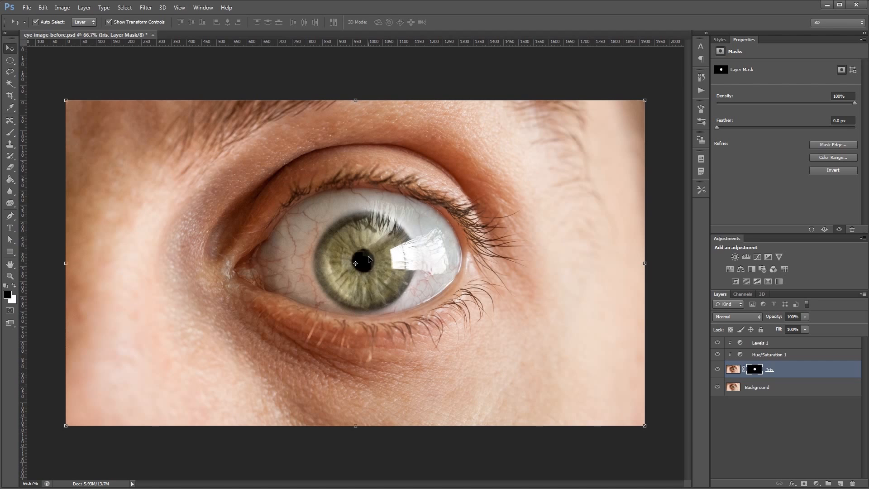
# - Hide the Levels 1 and Hue/Saturation 1 adjustments, and open the Iris layer's layer style settings
pyautogui.click(718, 343)
pyautogui.click(718, 354)
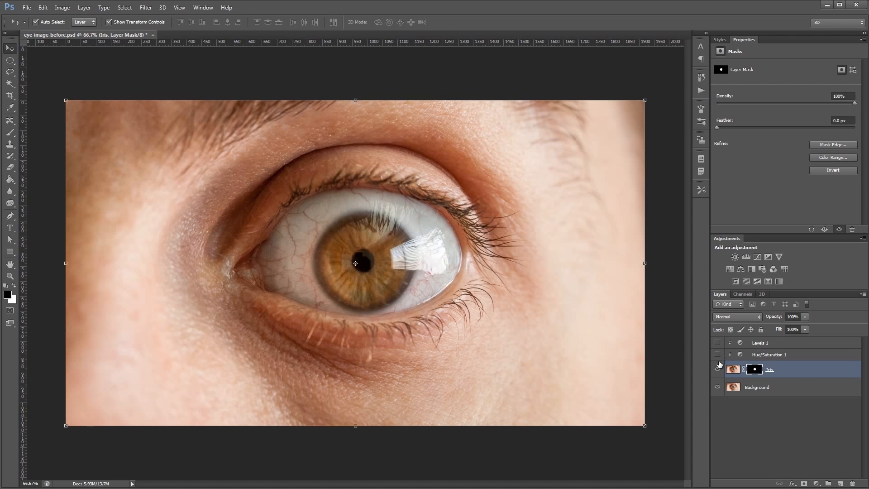
pyautogui.click(795, 373)
pyautogui.doubleClick(794, 371)
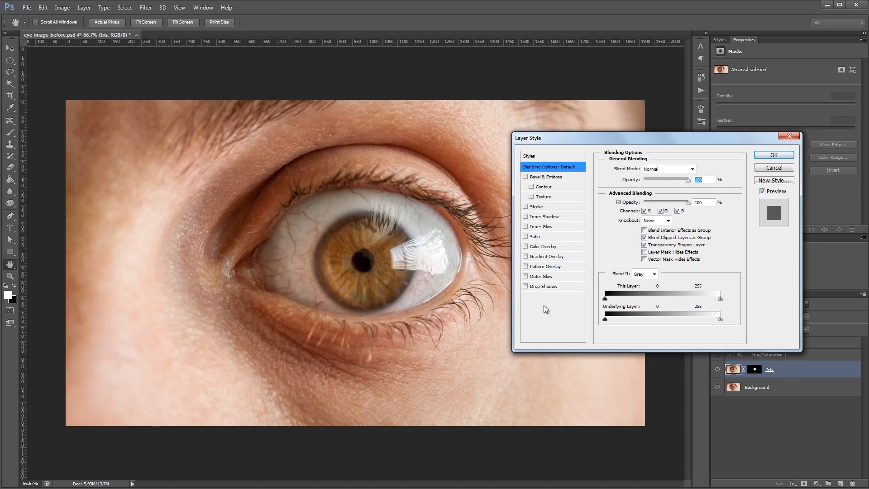
# - Add a Gradient Overlay to the Iris layer and set its style to Radial
pyautogui.click(526, 257)
pyautogui.click(544, 256)
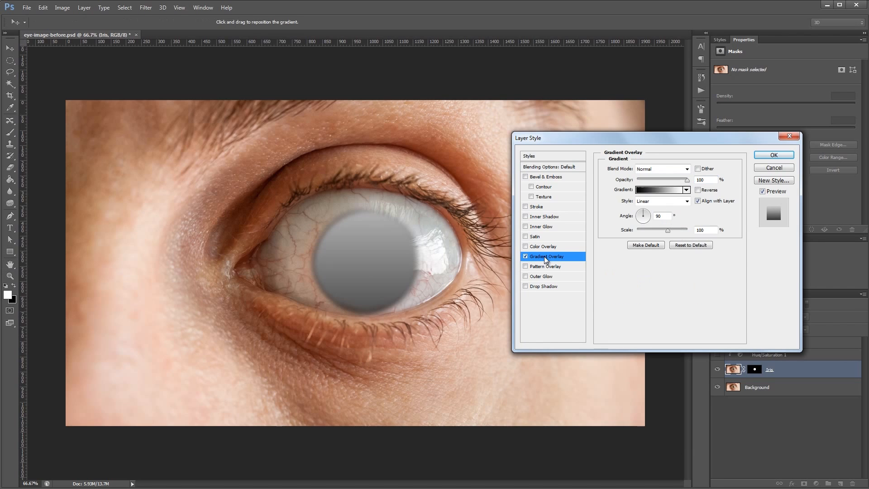
pyautogui.click(650, 201)
pyautogui.click(651, 217)
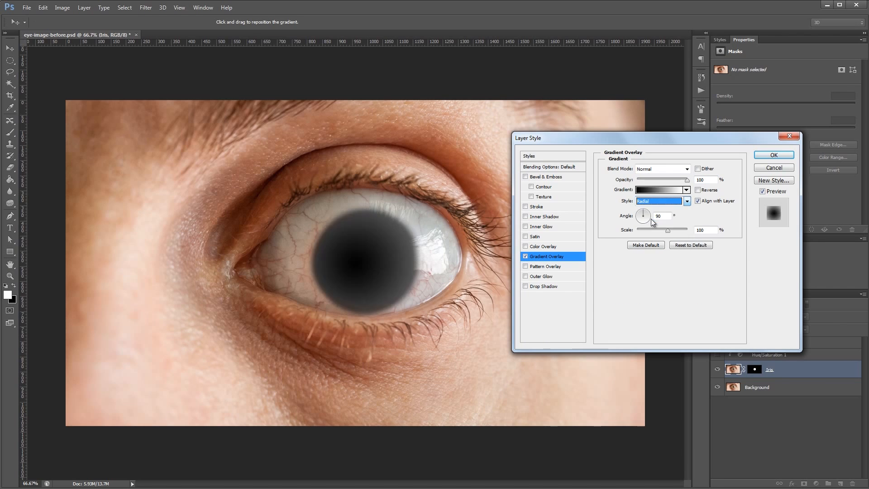
# - Choose the red-to-green gradient preset for the overlay and set its blend mode to Color
pyautogui.click(687, 190)
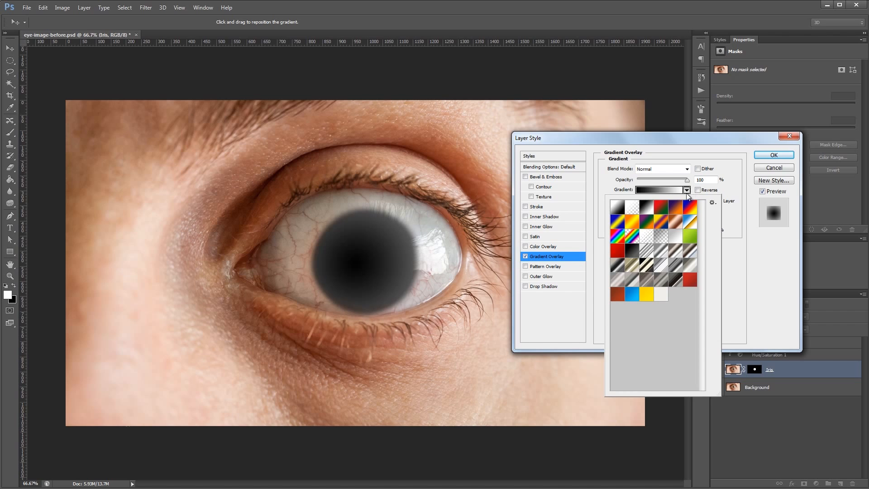
pyautogui.click(664, 209)
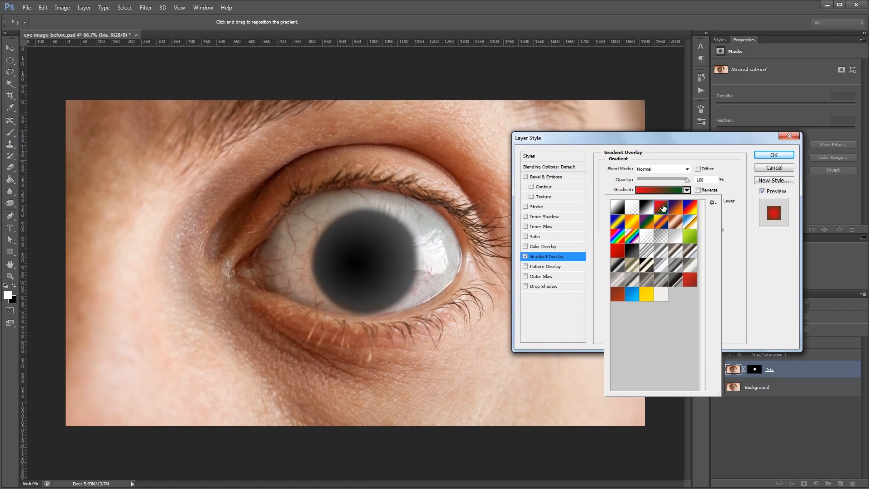
pyautogui.click(651, 169)
pyautogui.click(651, 170)
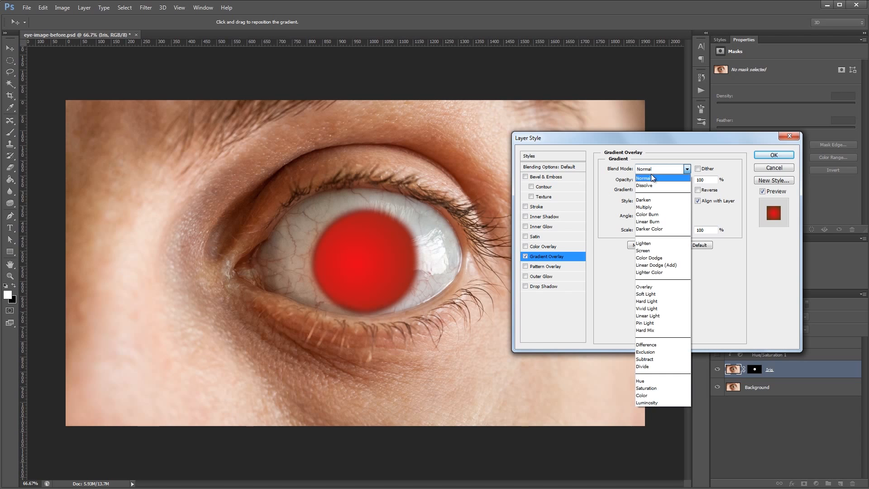
pyautogui.click(654, 392)
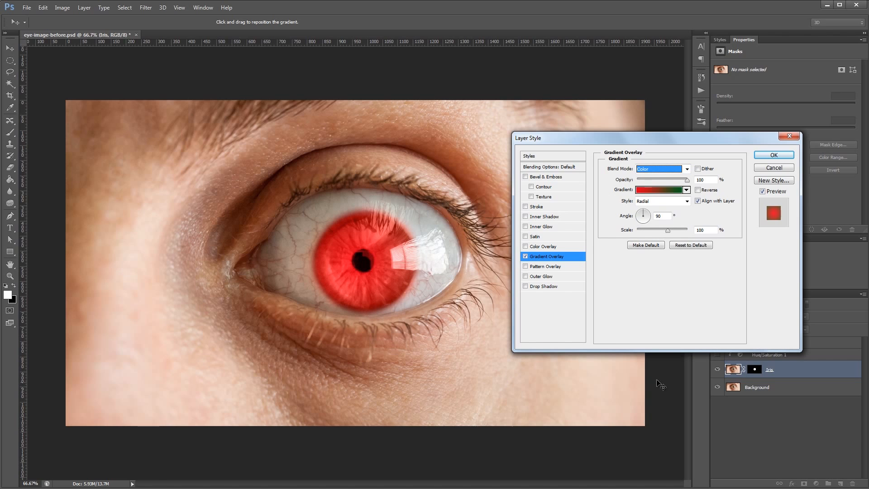
# - Reduce the gradient's scale to 41% and reposition its centre on the pupil
pyautogui.moveTo(668, 232); pyautogui.dragTo(646, 237)
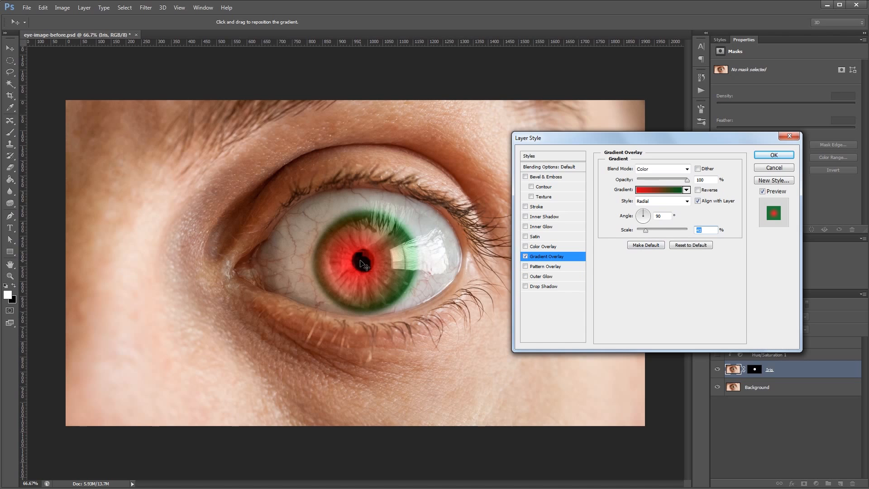
pyautogui.moveTo(372, 258)
pyautogui.mouseDown()
pyautogui.moveTo(407, 294)
pyautogui.moveTo(362, 278)
pyautogui.moveTo(371, 266)
pyautogui.mouseUp()
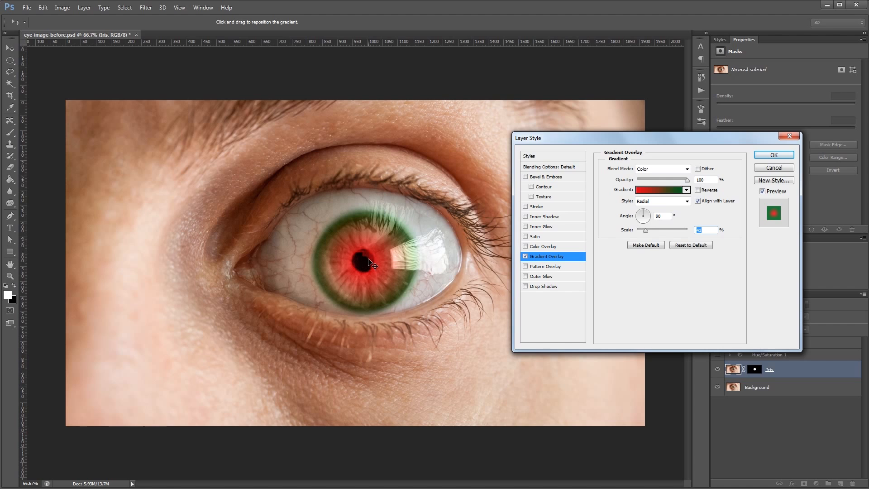
pyautogui.press('Tab')
# - Lower the gradient overlay's opacity to 55% and switch it to the blue, red and yellow gradient preset
pyautogui.moveTo(687, 181); pyautogui.dragTo(665, 180)
pyautogui.click(687, 192)
pyautogui.click(681, 208)
pyautogui.click(692, 208)
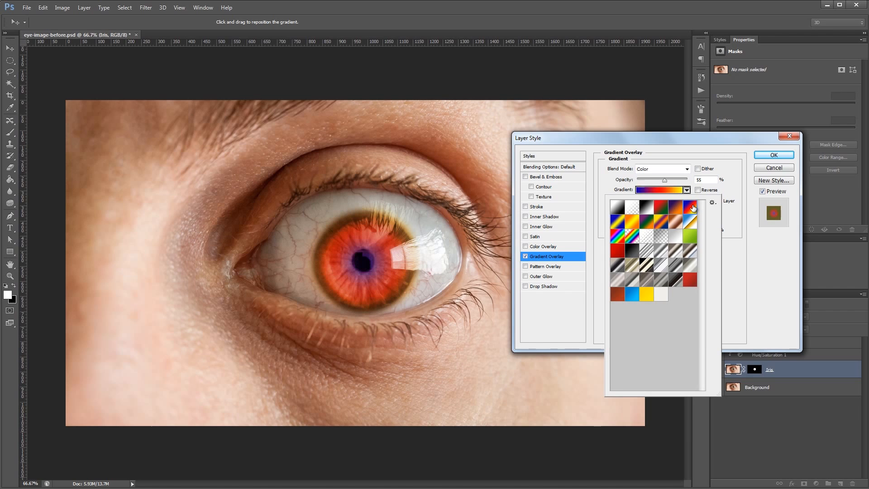
# - Set the gradient overlay to Overlay blend mode, 65% scale and about 40% opacity, and apply the layer style
pyautogui.click(650, 169)
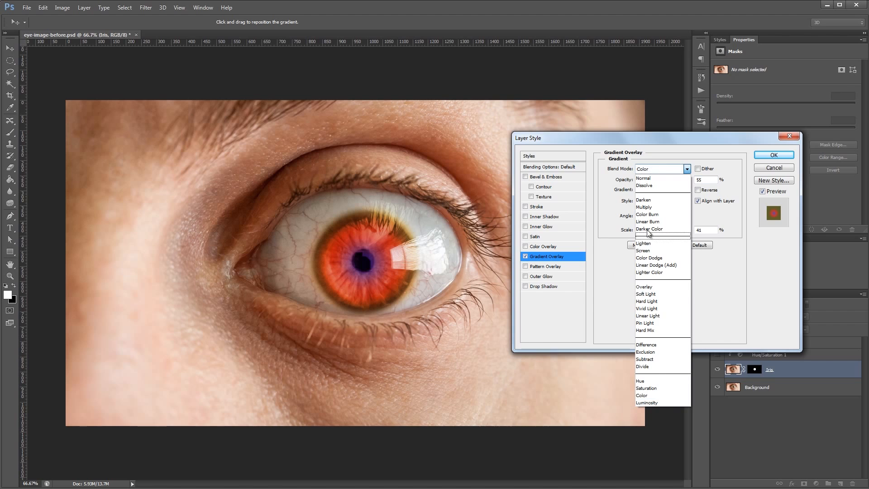
pyautogui.click(657, 284)
pyautogui.moveTo(669, 181); pyautogui.dragTo(676, 180)
pyautogui.moveTo(648, 230); pyautogui.dragTo(654, 230)
pyautogui.moveTo(676, 180); pyautogui.dragTo(659, 183)
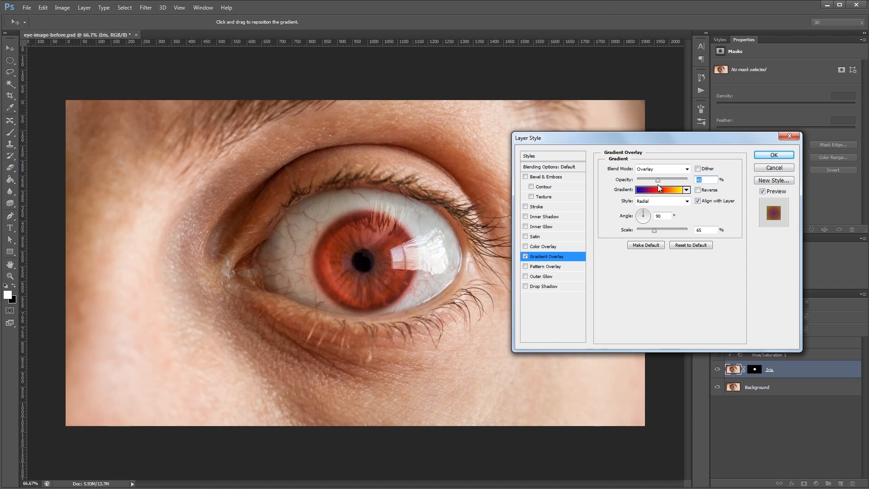
pyautogui.click(779, 159)
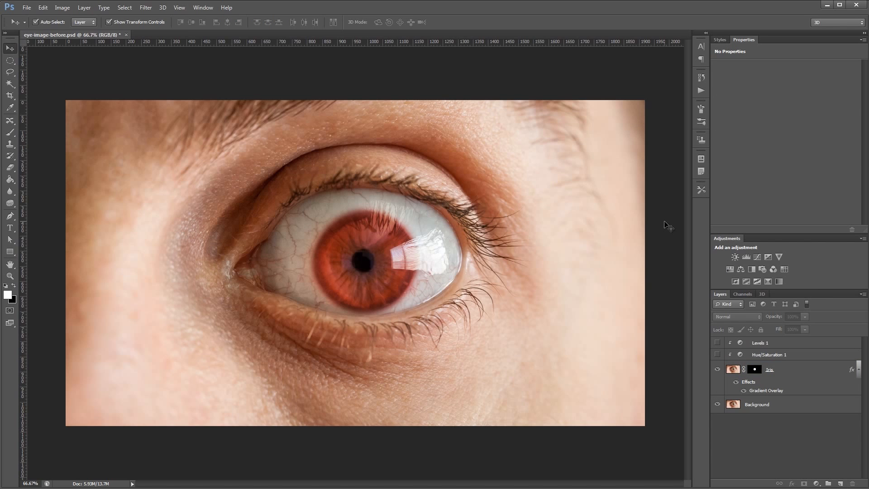